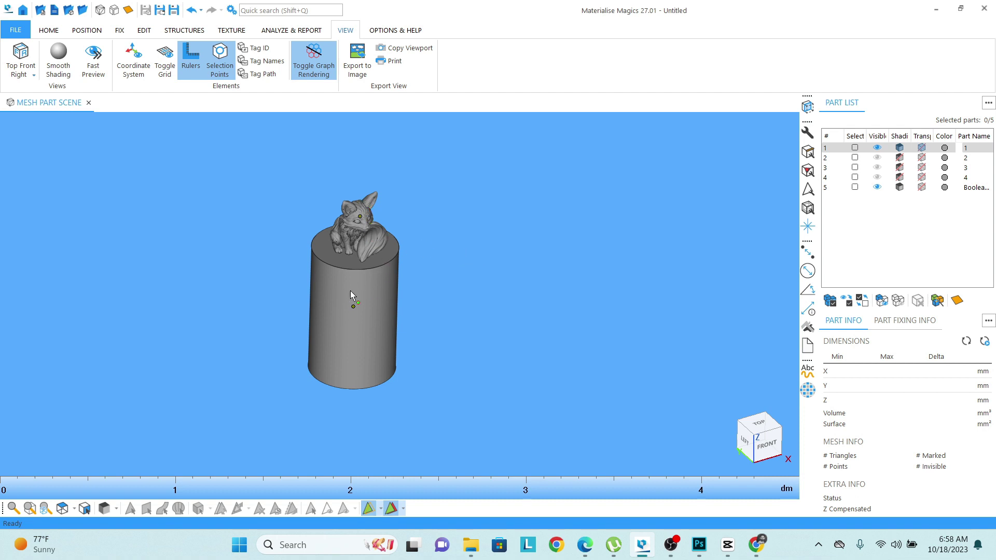
Zoom in on the fox figurine sitting on its cylindrical pedestal
scroll(342, 265, "up", 3)
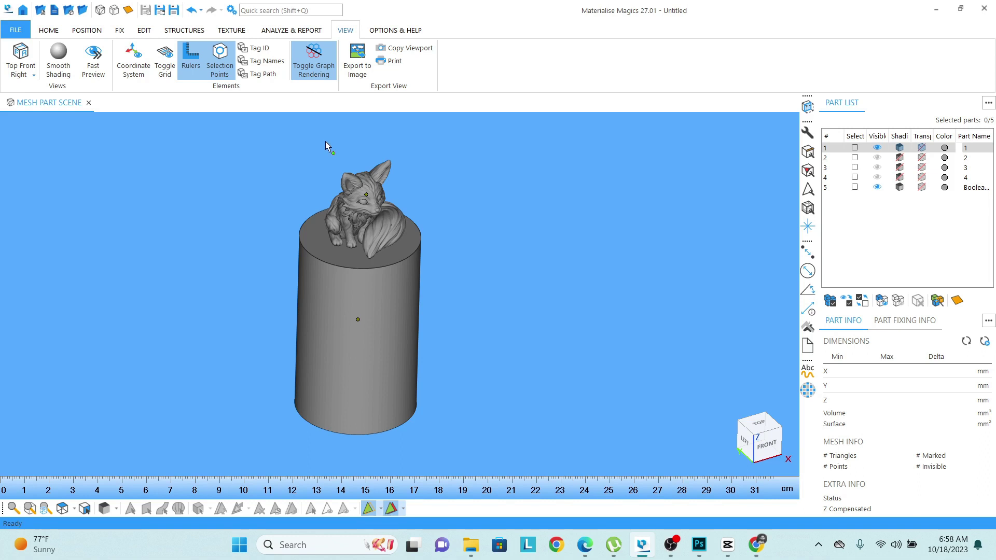
Show Part Dimensions: fox 34.945×38.342×40.001 mm, pedestal 50×50×80 mm, checked from back, right and front
left_click(297, 35)
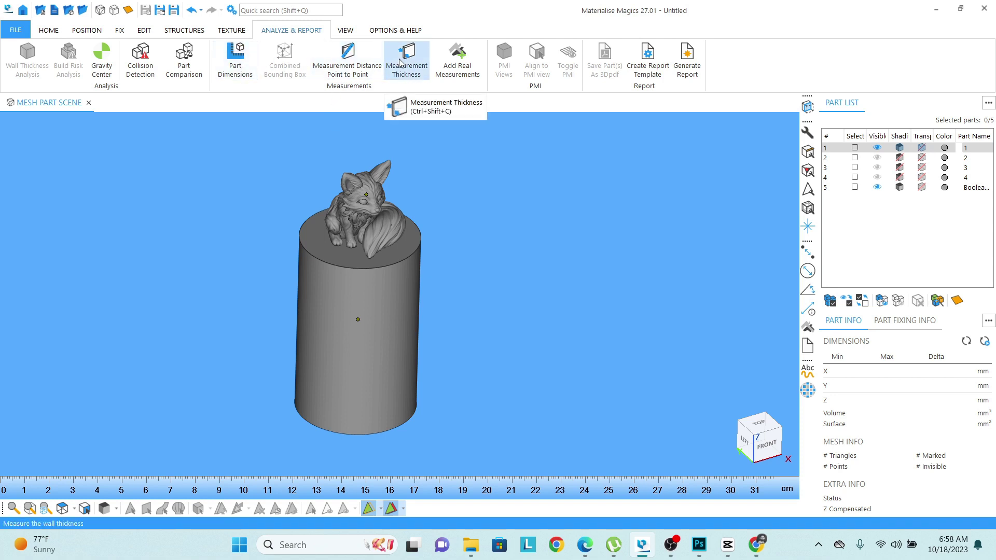
left_click(238, 63)
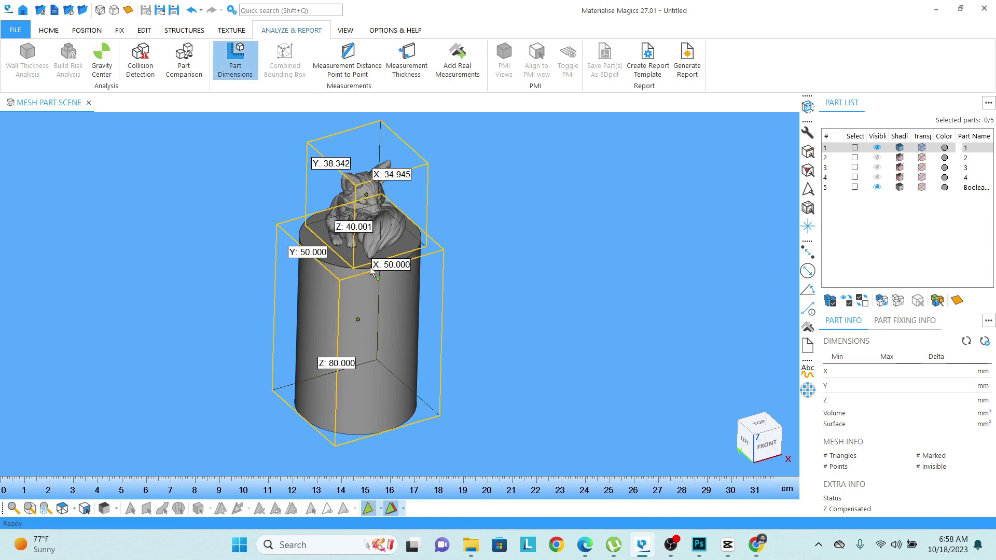
scroll(363, 195, "up", 5)
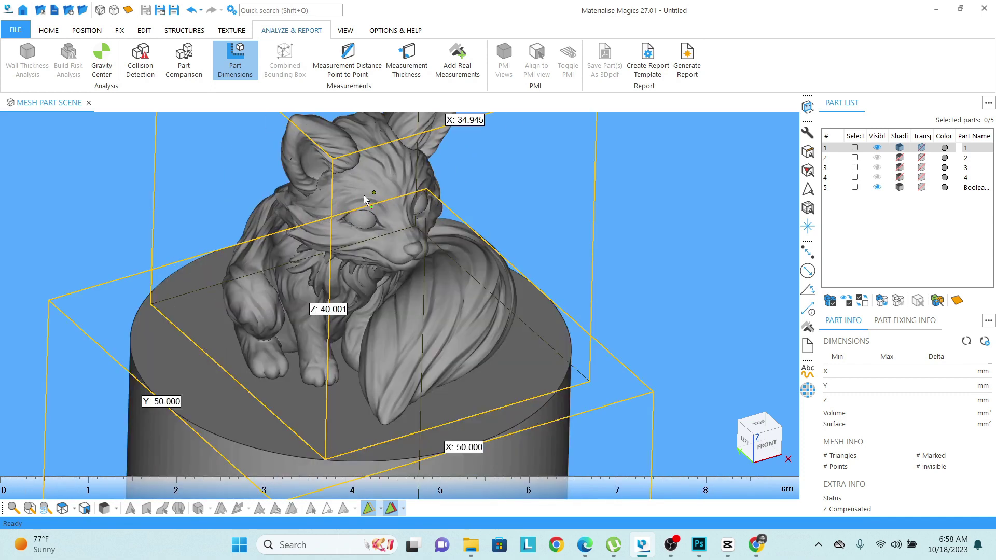
left_click(770, 448)
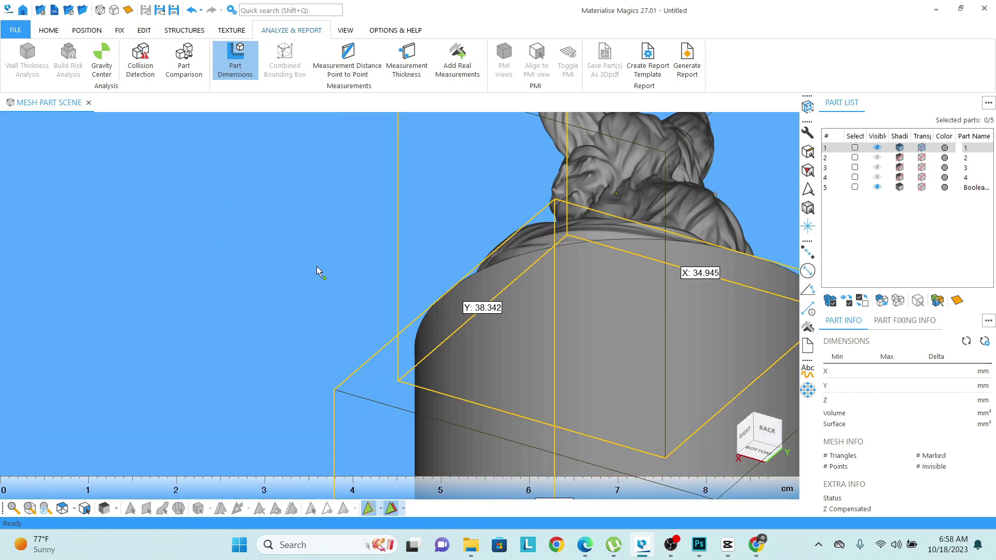
left_click(743, 434)
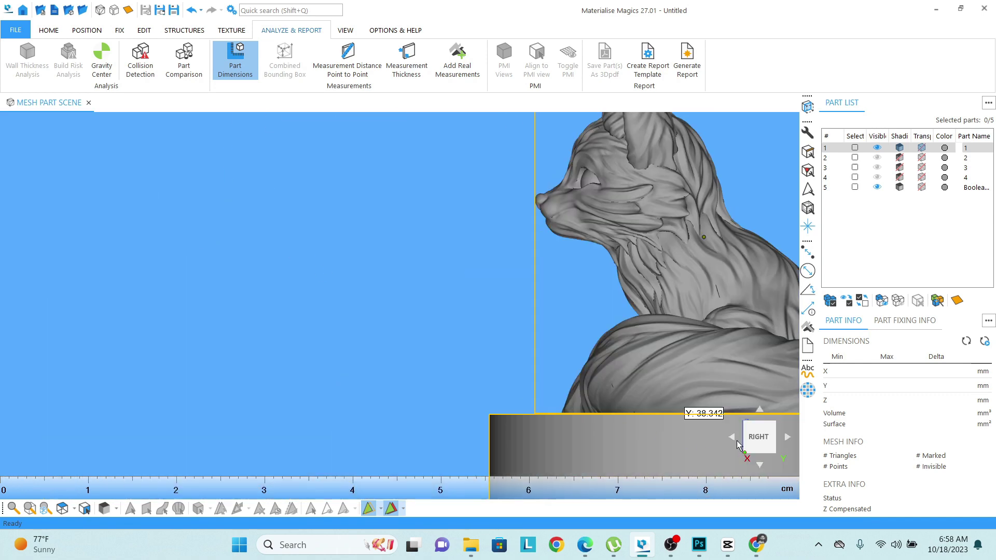
left_click(733, 438)
scroll(332, 280, "down", 6)
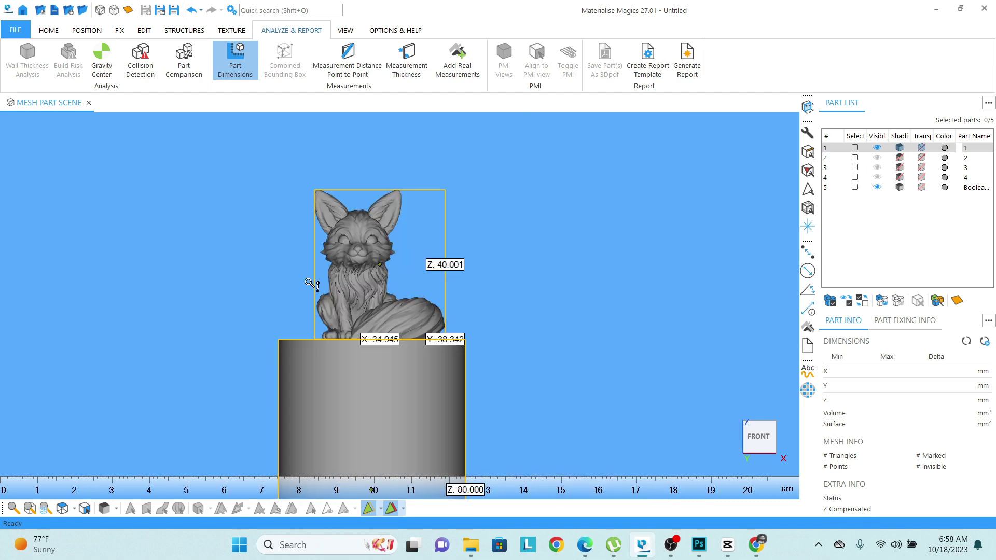
scroll(339, 278, "up", 3)
Slide the fox along X off the cylinder, inspect it, then cancel the move
double_click(345, 278)
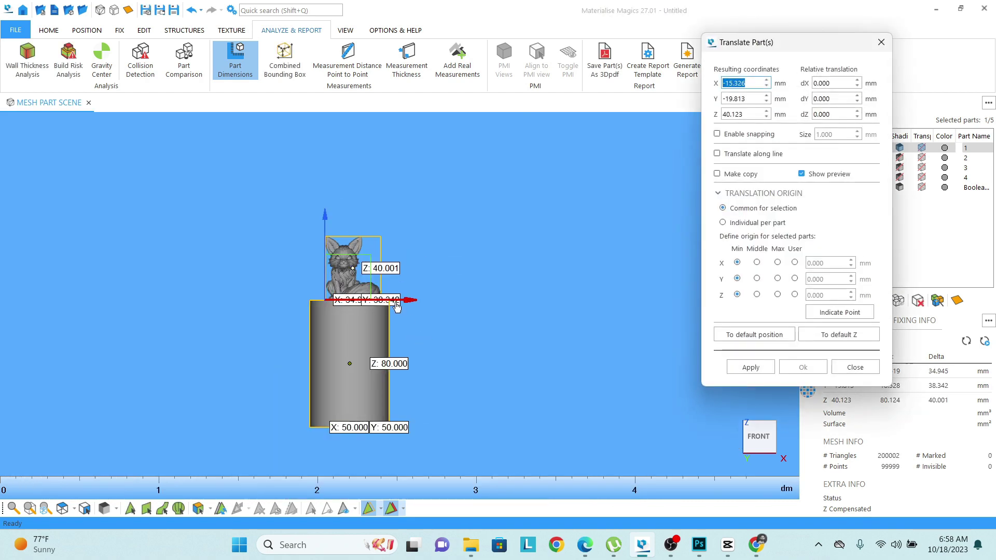
left_click_drag(397, 307, 533, 329)
right_click_drag(418, 333, 421, 316)
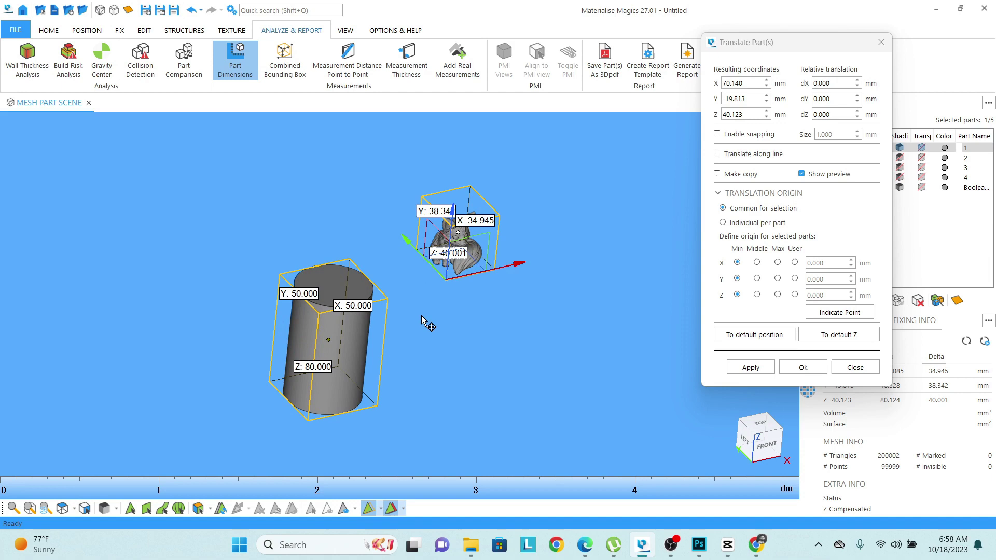
scroll(422, 301, "up", 4)
scroll(411, 285, "down", 3)
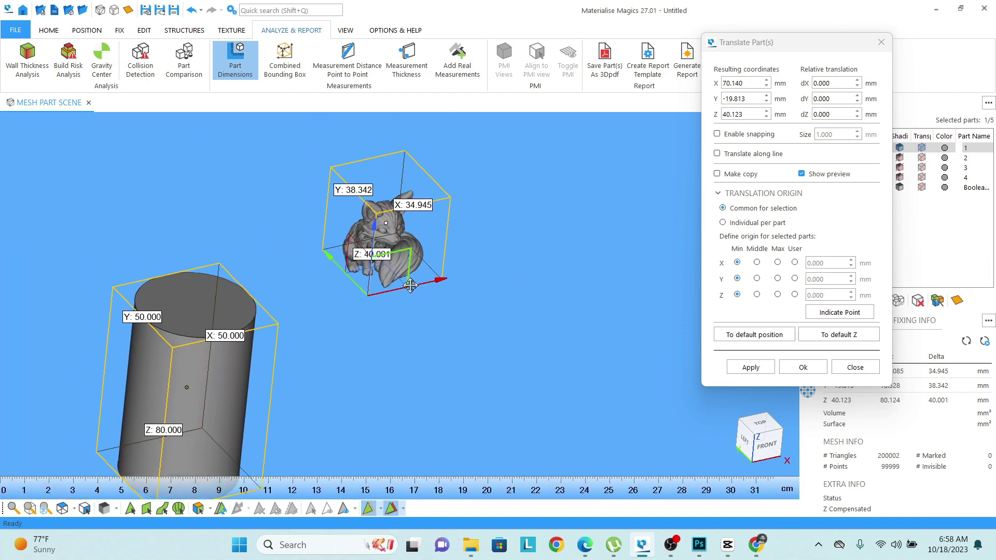
middle_click_drag(344, 274, 429, 229)
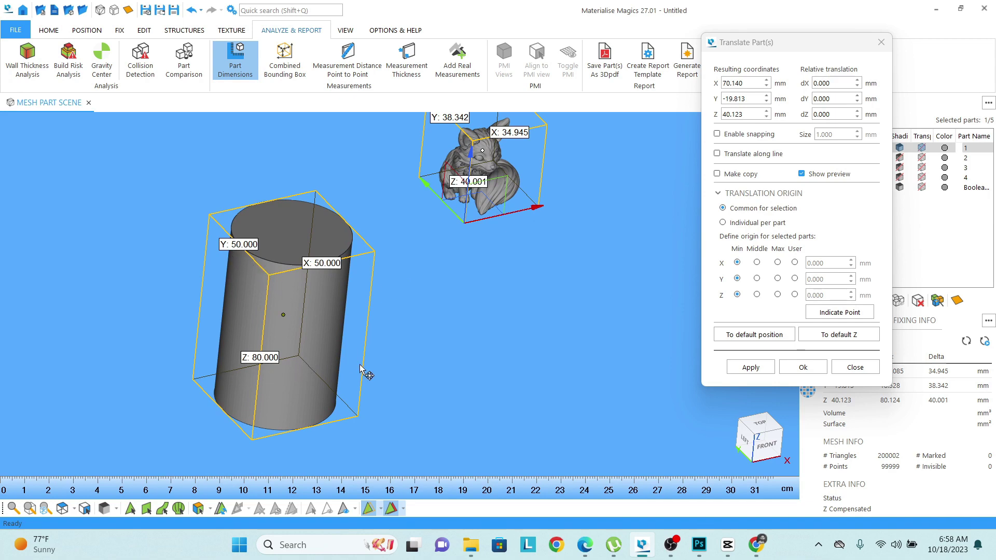
scroll(356, 283, "down", 5)
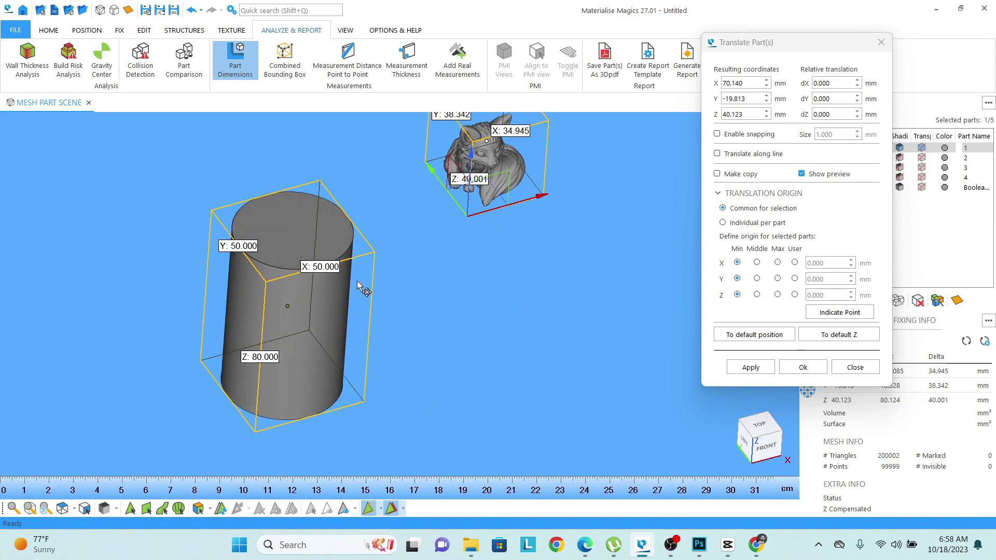
left_click(767, 448)
key("Return")
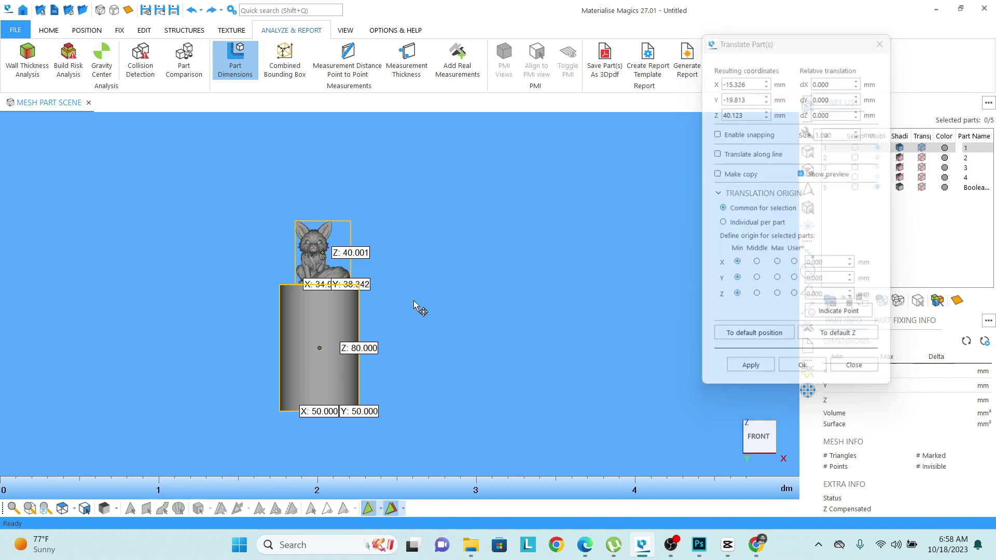
Select both fox and pedestal and show their combined bounding box
key("ctrl+t")
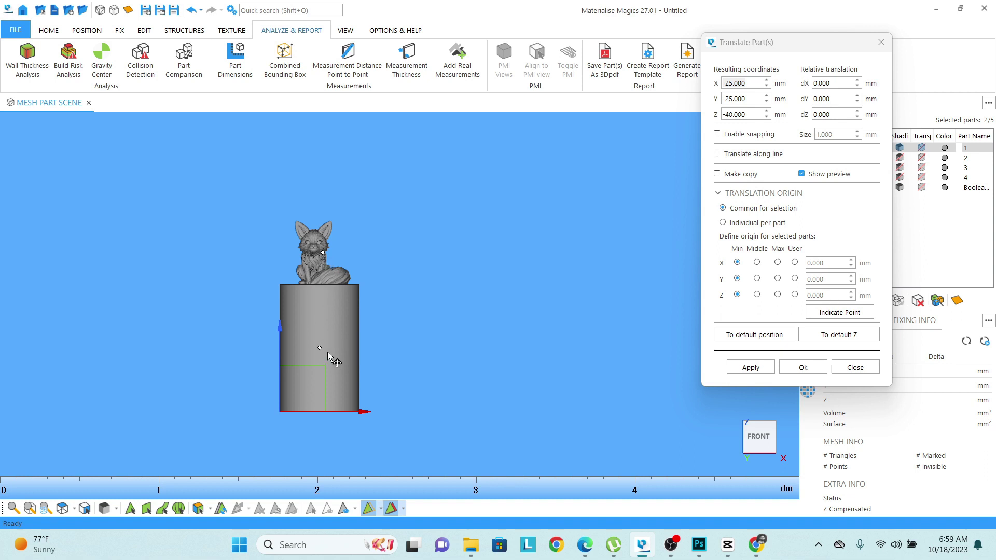
left_click(285, 58)
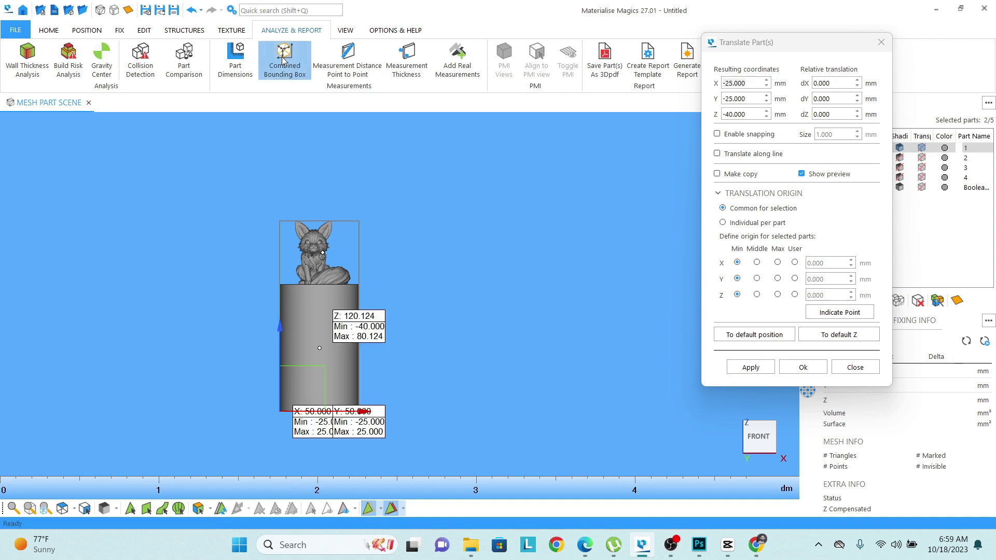
mouse_move(315, 326)
right_mouse_down()
mouse_move(342, 339)
mouse_move(322, 341)
right_mouse_up()
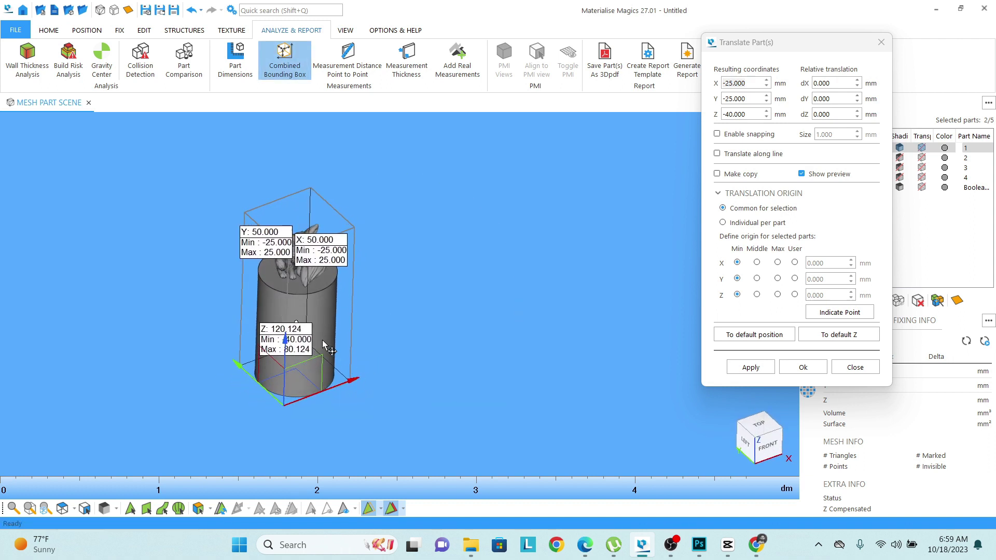
scroll(317, 311, "up", 3)
scroll(310, 278, "up", 2)
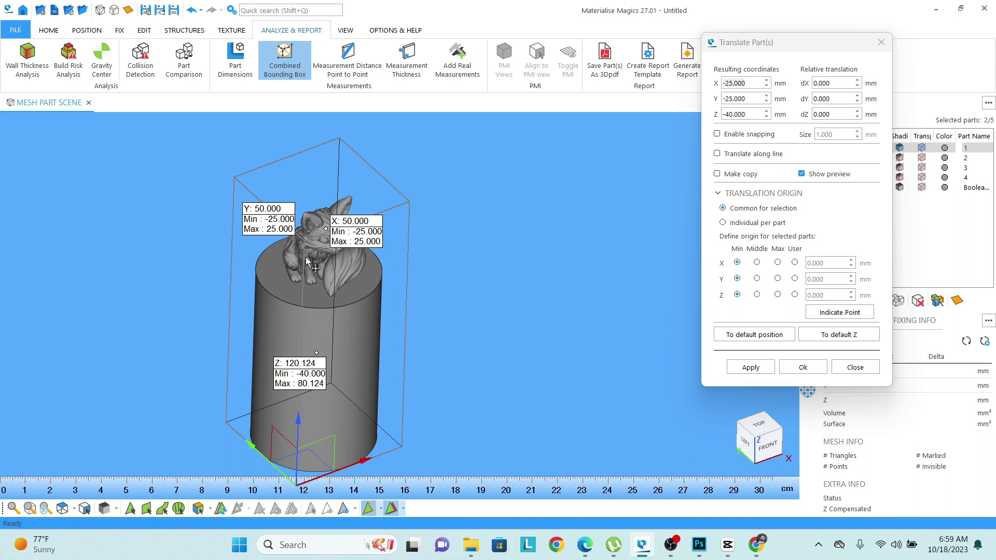
Read the combined 50×50×120.124 mm extent, Z -40 to 80.124, then hide the box
scroll(332, 308, "down", 2)
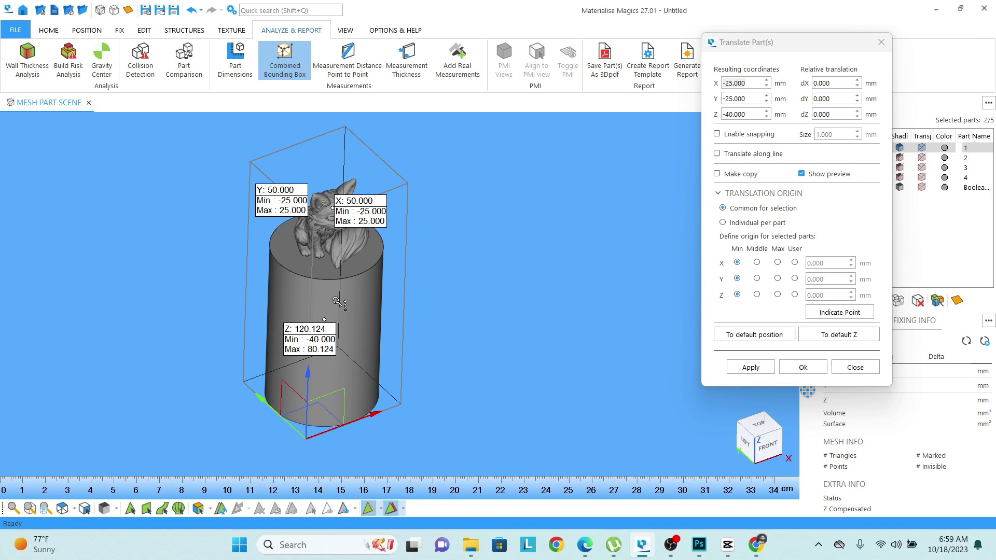
middle_click_drag(334, 311, 349, 291)
scroll(379, 318, "down", 2)
scroll(374, 318, "up", 2)
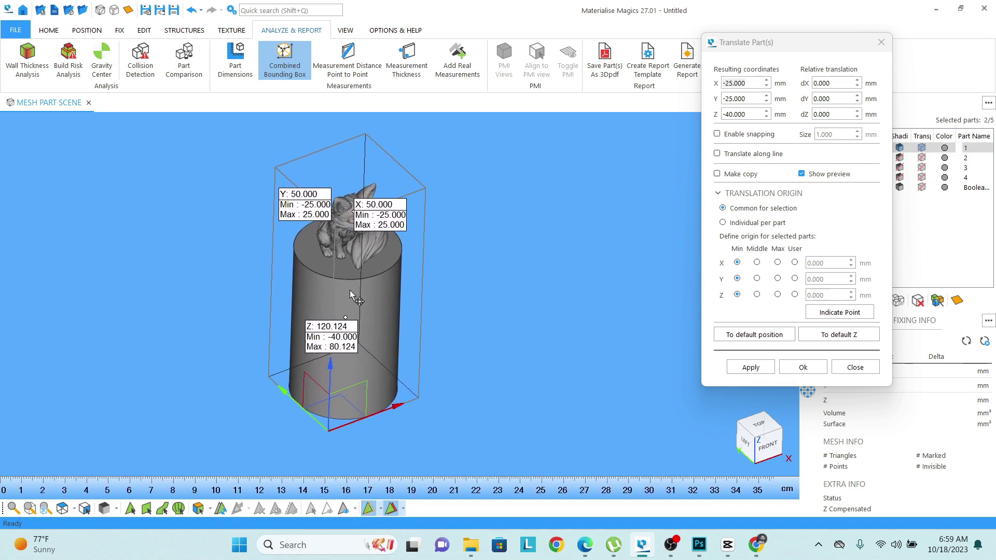
scroll(346, 292, "down", 1)
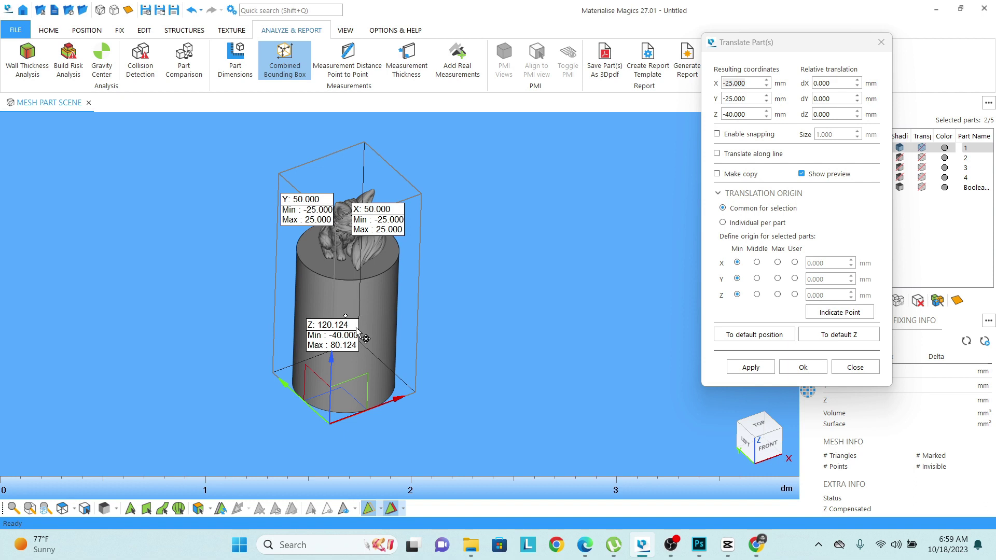
left_click(290, 62)
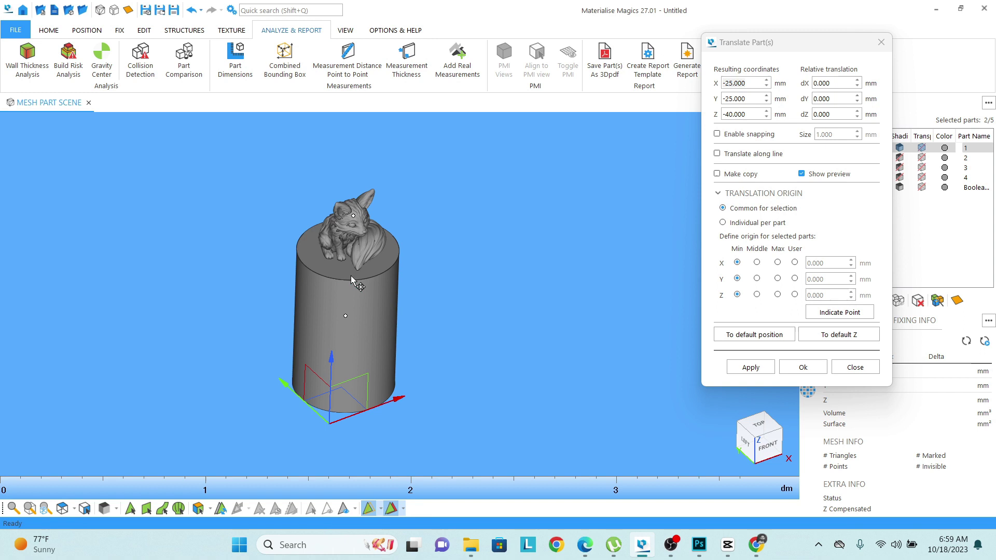
scroll(341, 237, "up", 5)
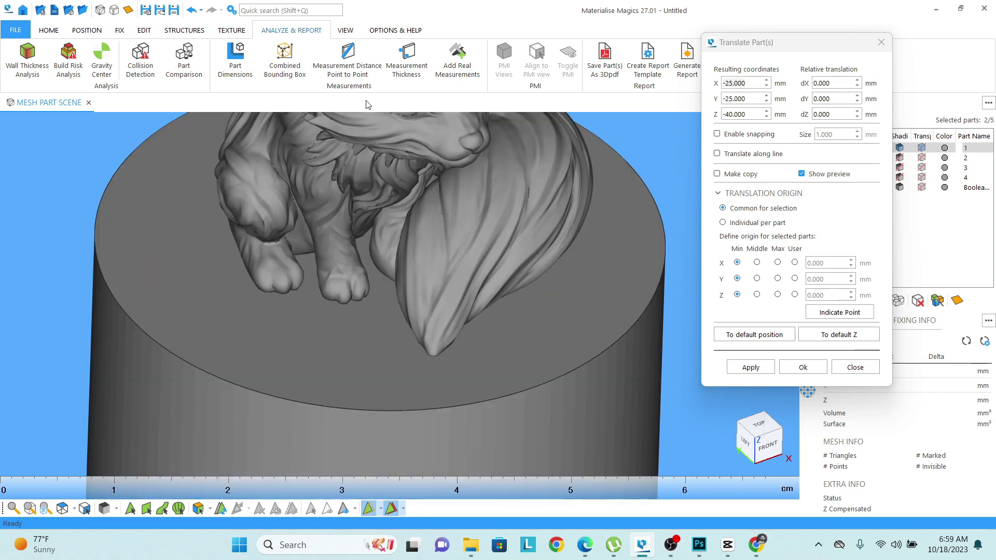
Start a point-to-point measurement and pick points toward the base underside, getting 20.20 mm
scroll(338, 210, "down", 4)
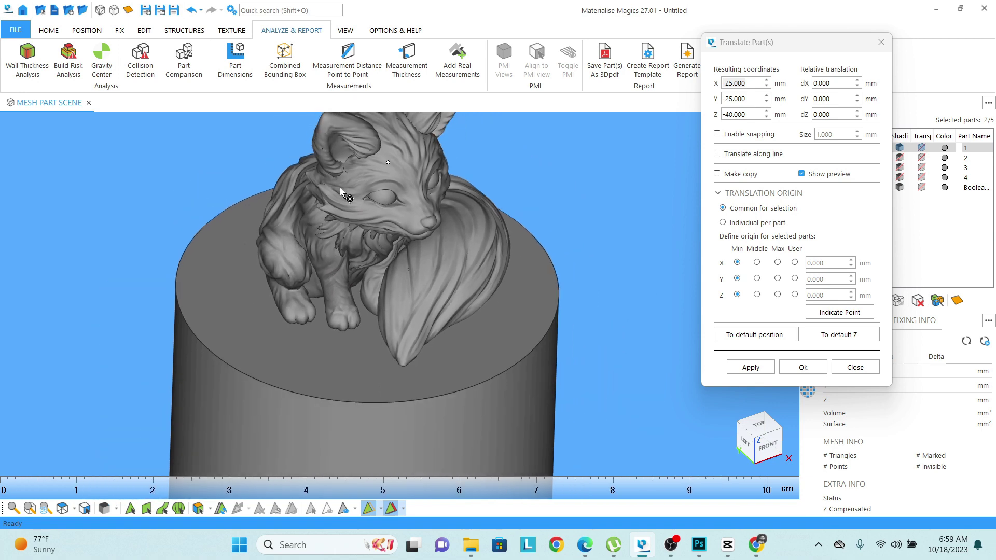
left_click(348, 54)
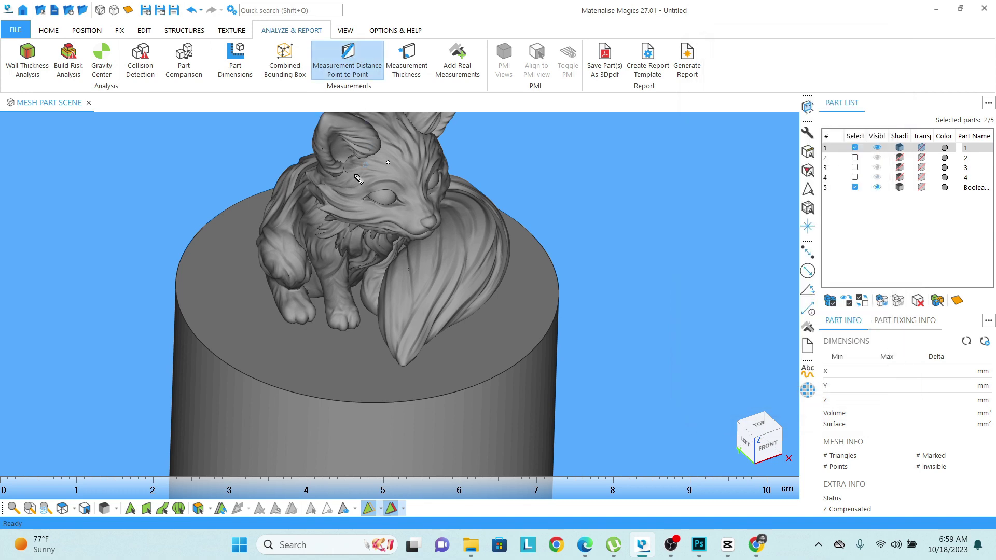
scroll(358, 179, "down", 3)
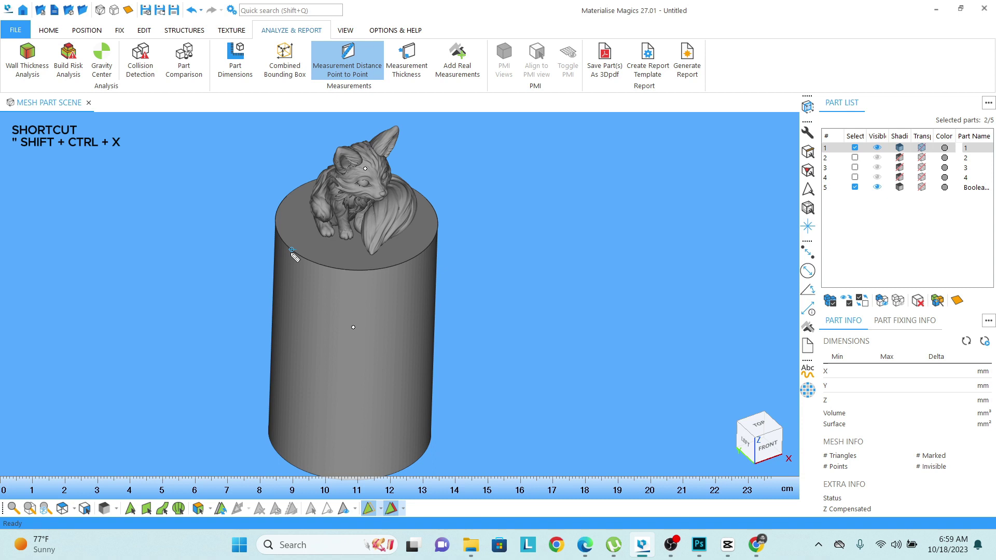
left_click(292, 251)
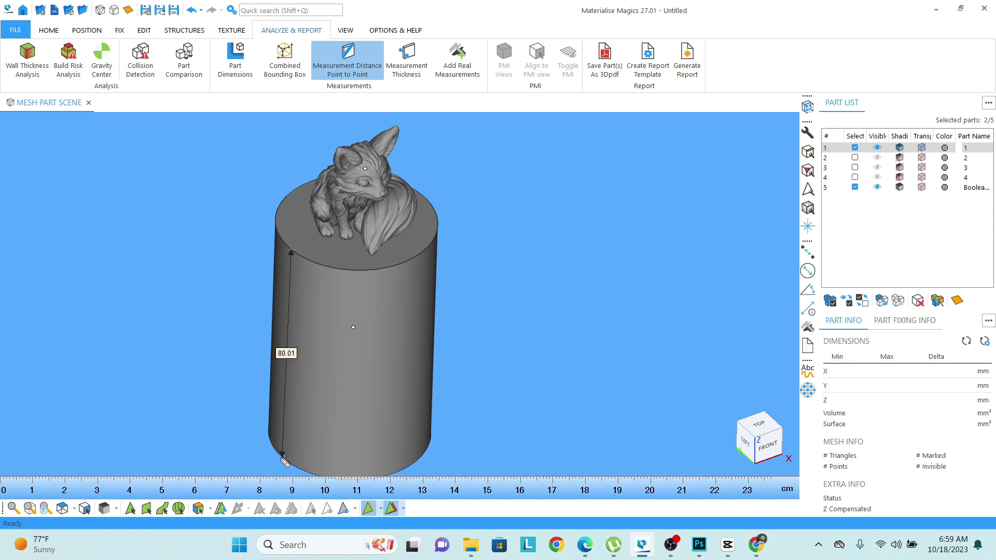
right_click_drag(374, 356, 336, 175)
scroll(334, 344, "up", 3)
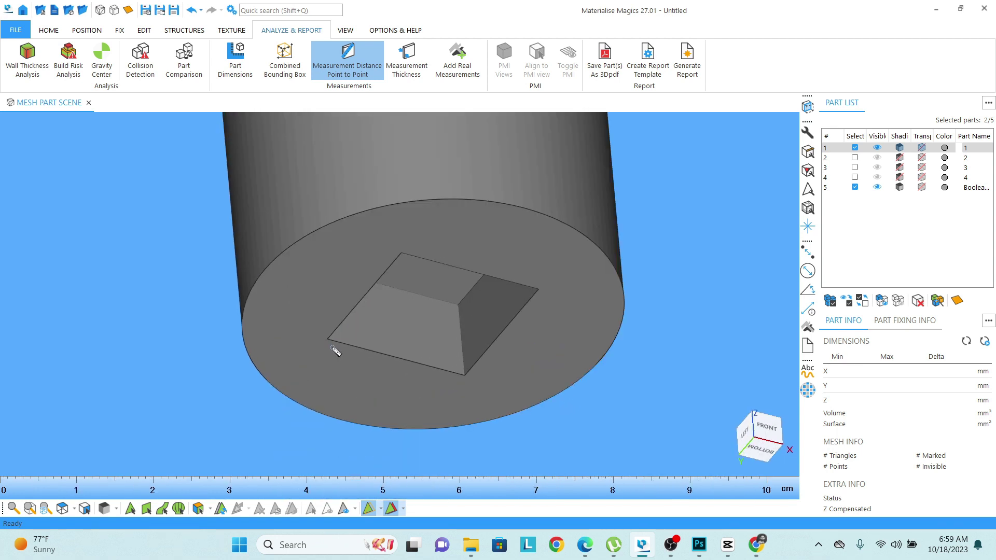
left_click(329, 341)
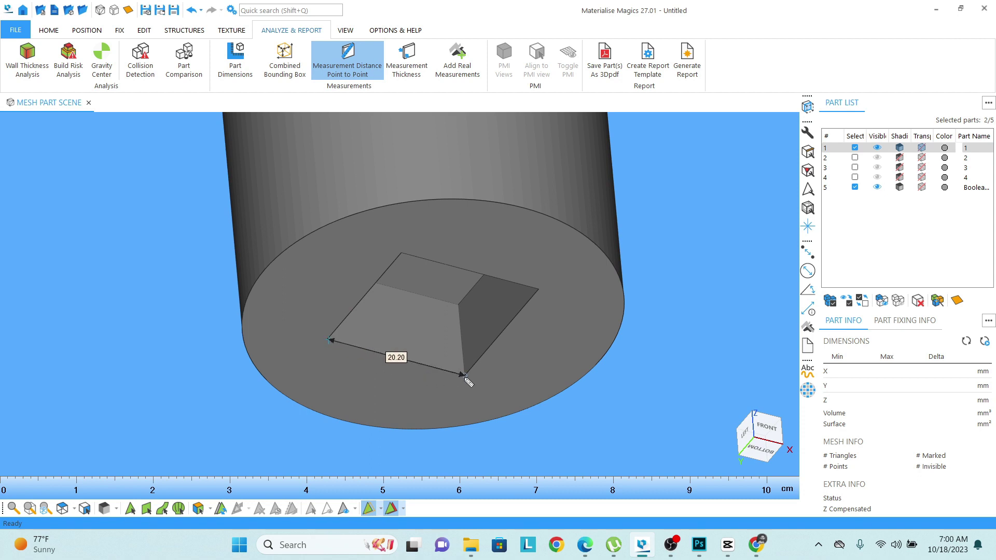
Remeasure across the square recess corners for 11.34 mm, then orbit the fox upright
left_click(465, 376)
left_click(460, 306)
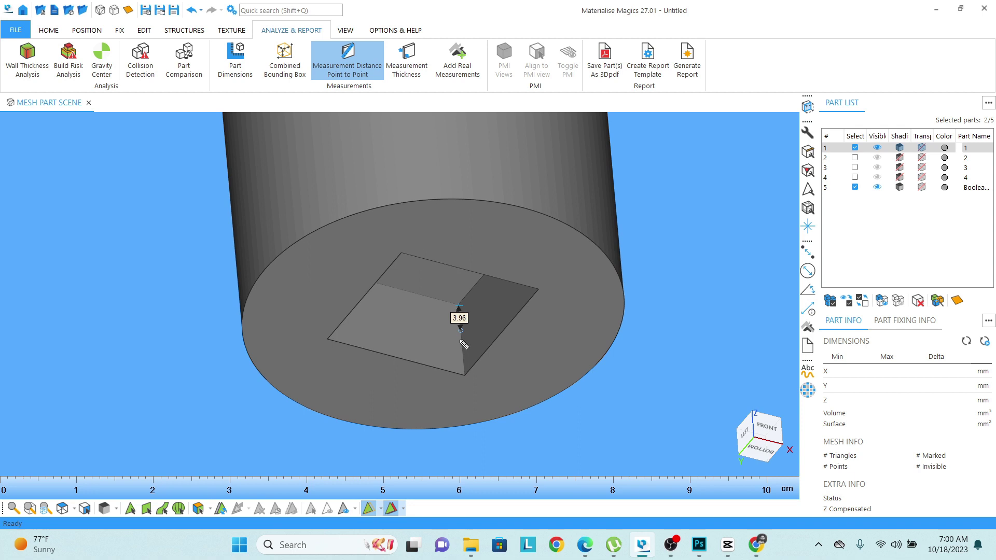
left_click(462, 375)
right_click_drag(445, 364, 423, 335)
scroll(419, 261, "down", 5)
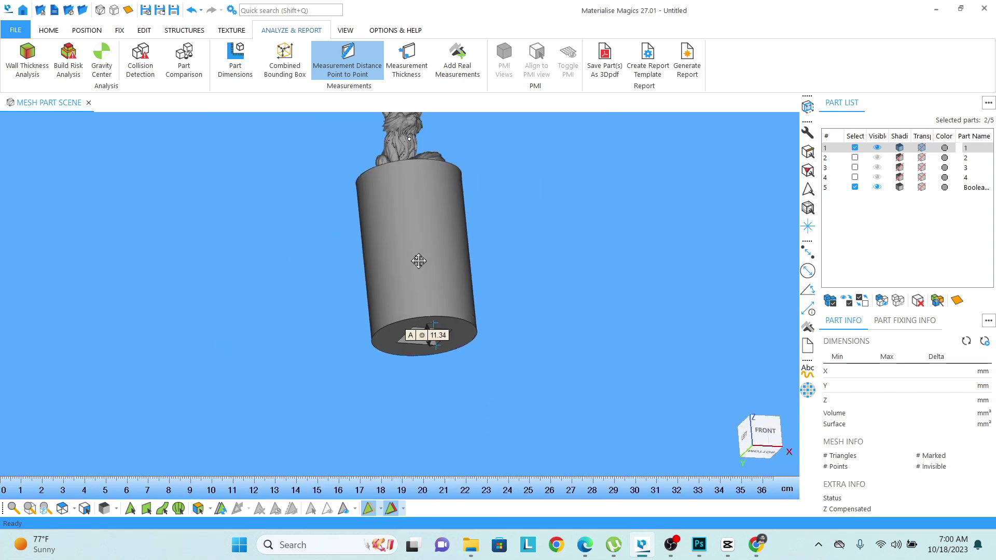
right_click_drag(419, 261, 374, 275)
scroll(386, 272, "up", 5)
scroll(384, 267, "up", 3)
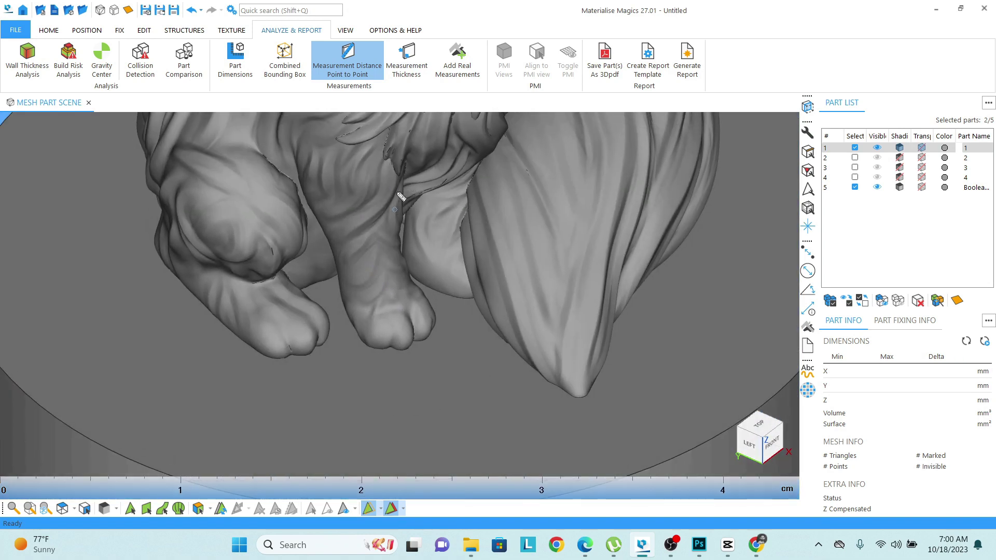
Measure the wall thickness of the fox's front paw, reading 3.71 mm
middle_click_drag(400, 196, 387, 244)
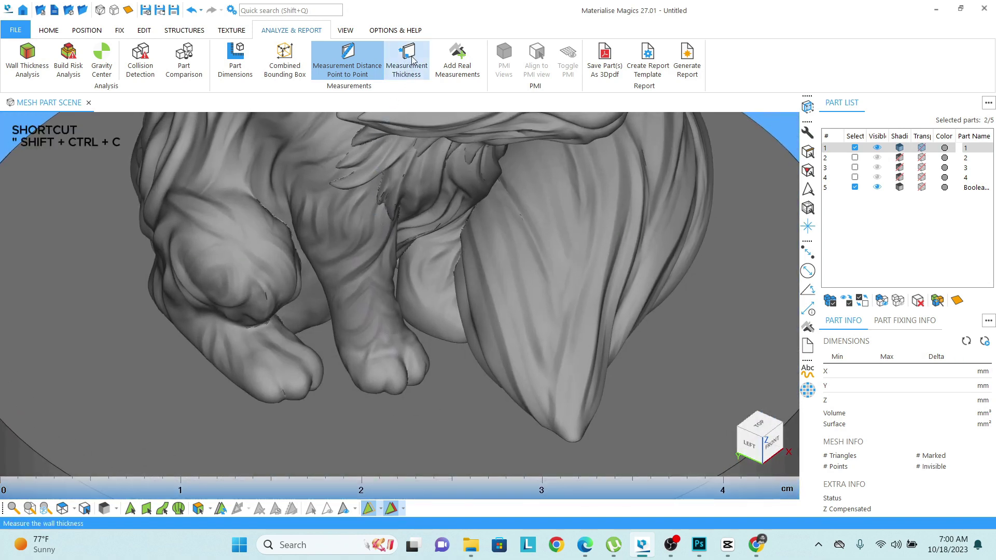
left_click(412, 60)
left_click(354, 332)
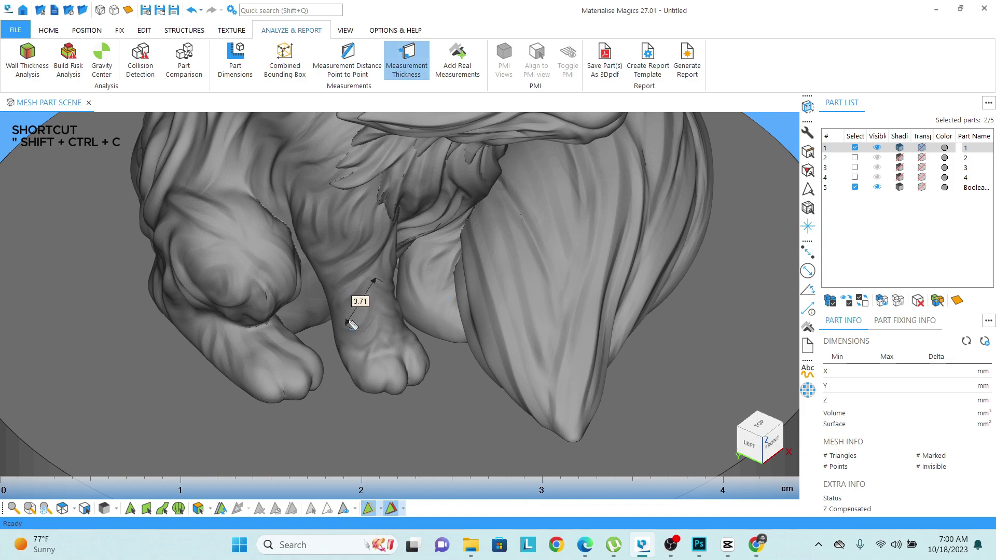
right_click_drag(356, 327, 382, 285)
scroll(382, 283, "down", 2)
scroll(382, 281, "up", 3)
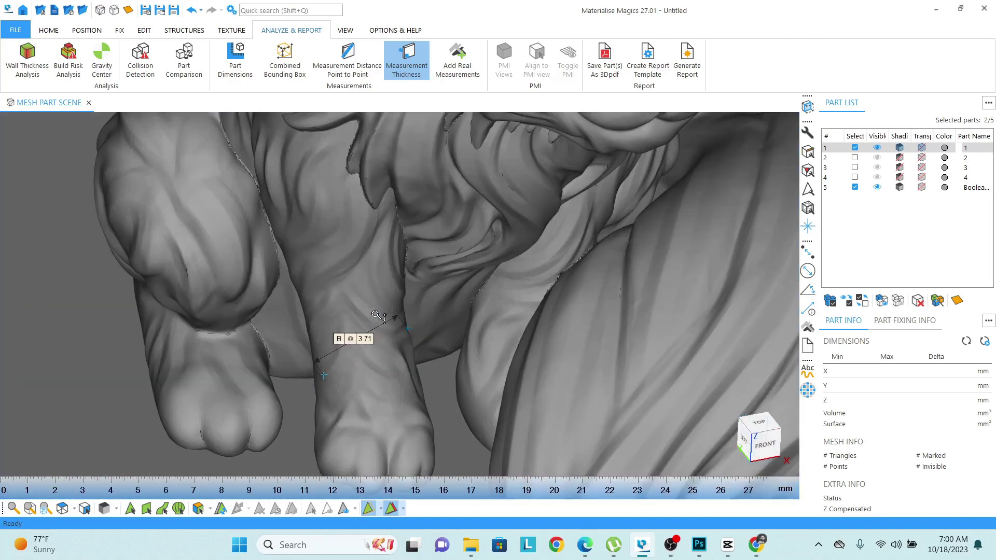
scroll(361, 243, "down", 5)
scroll(361, 244, "up", 3)
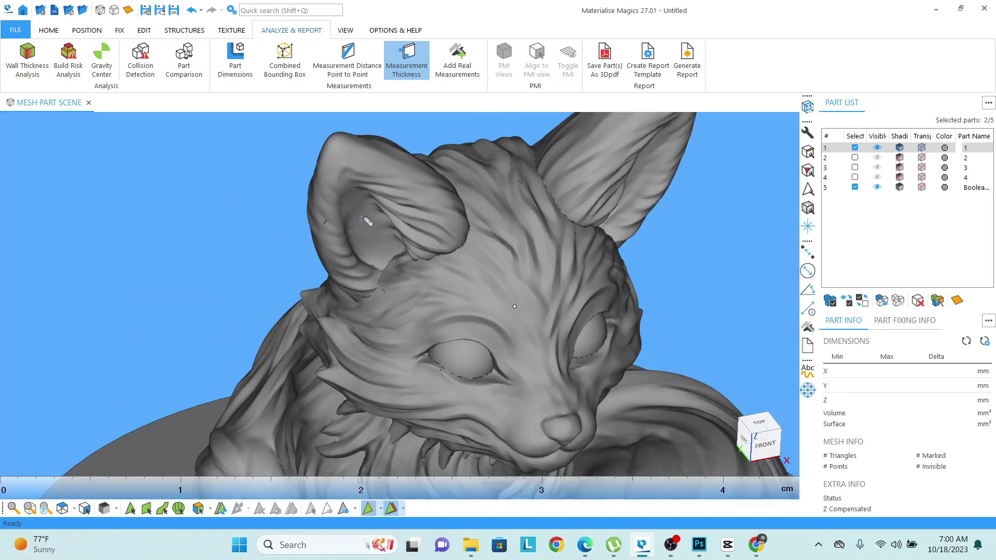
Measure the ear thickness at 4.03 mm, then undo both thickness readings
left_click(369, 216)
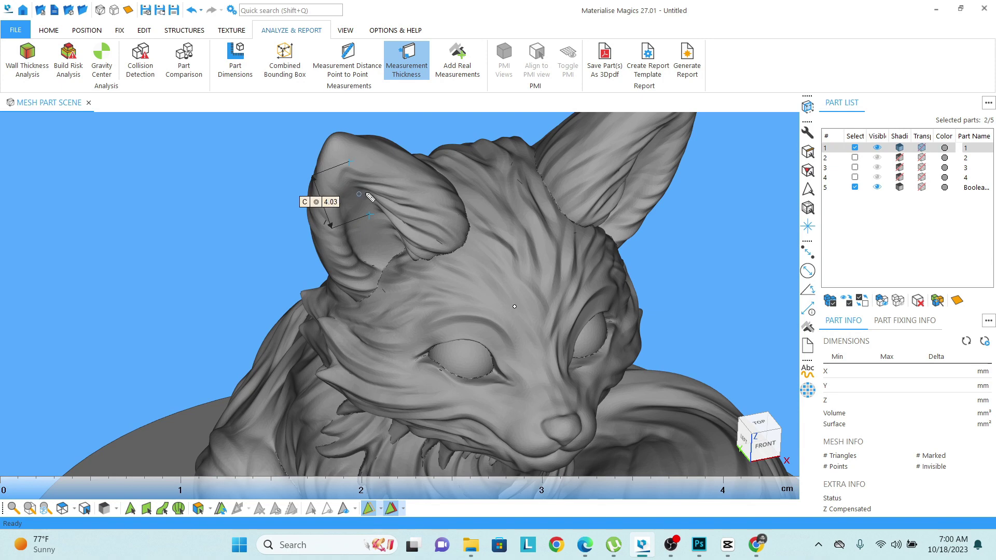
scroll(403, 202, "down", 3)
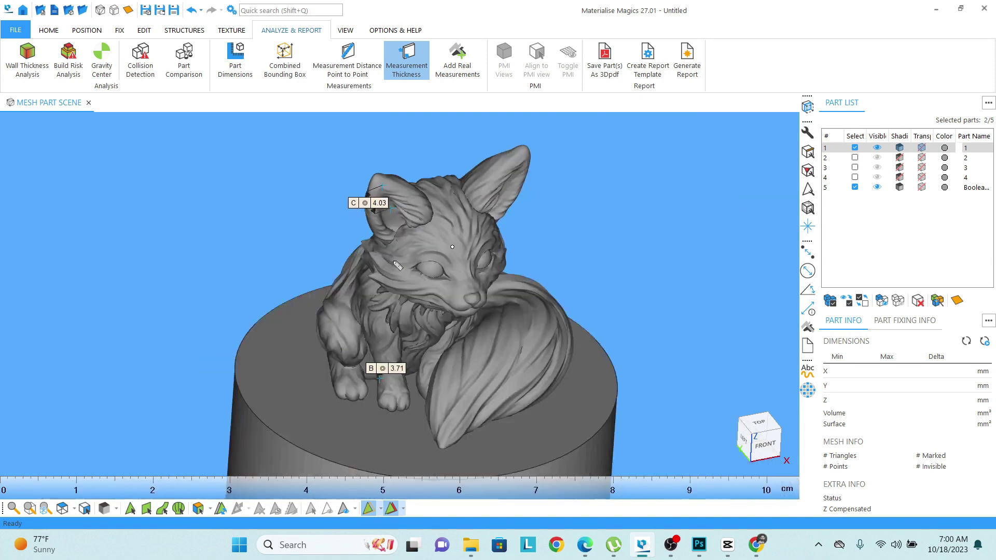
scroll(397, 266, "down", 3)
scroll(407, 270, "up", 1)
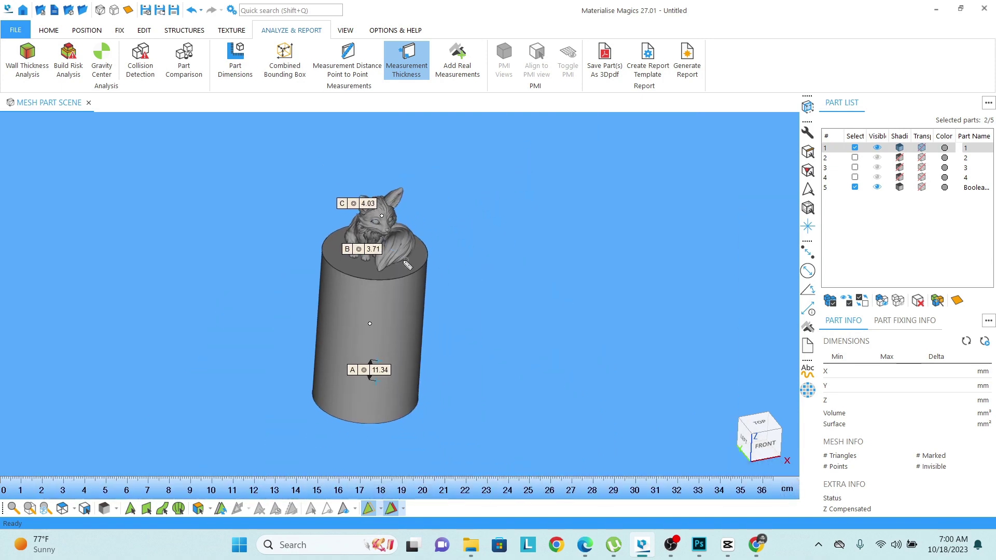
right_click_drag(407, 270, 389, 233)
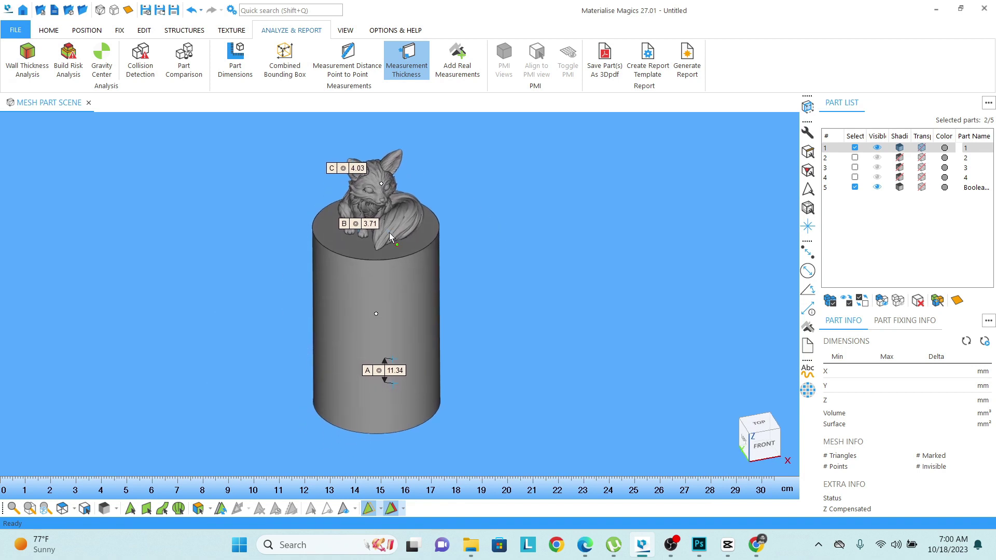
key("Escape")
key("ctrl+z")
key("ctrl+z")
key("ctrl+z")
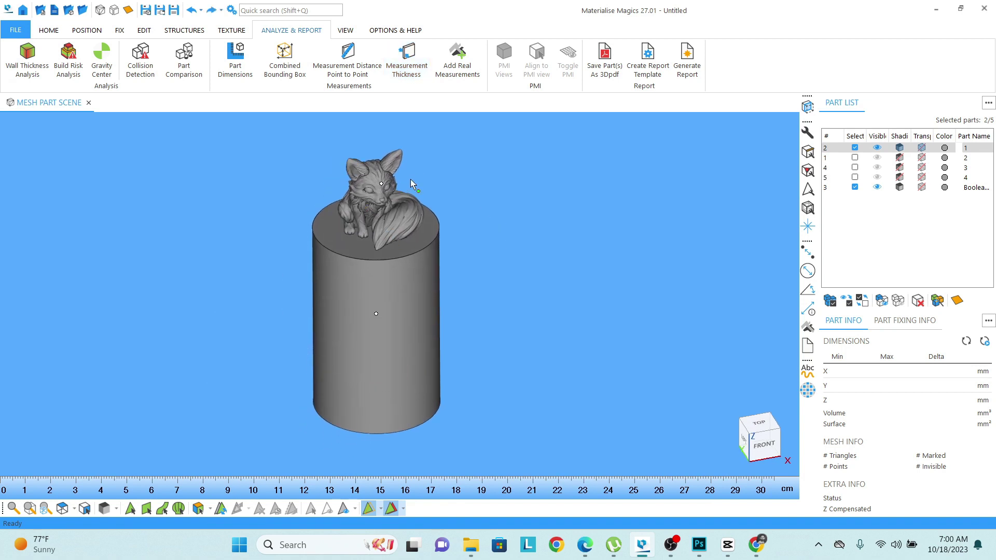
Reselect both parts and set Wall Thickness Analysis to Gradient coloring, maximum 3 mm
left_click(460, 238)
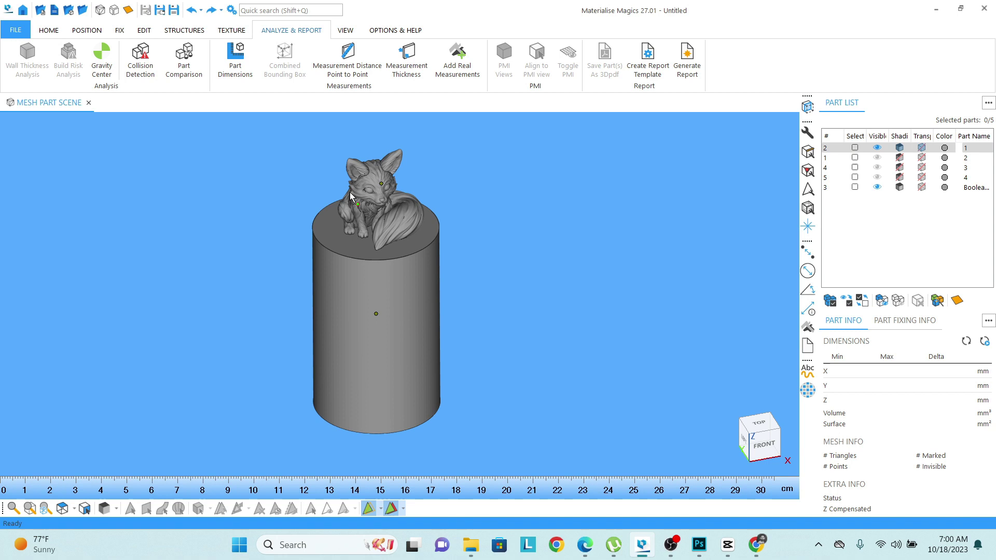
left_click(360, 177)
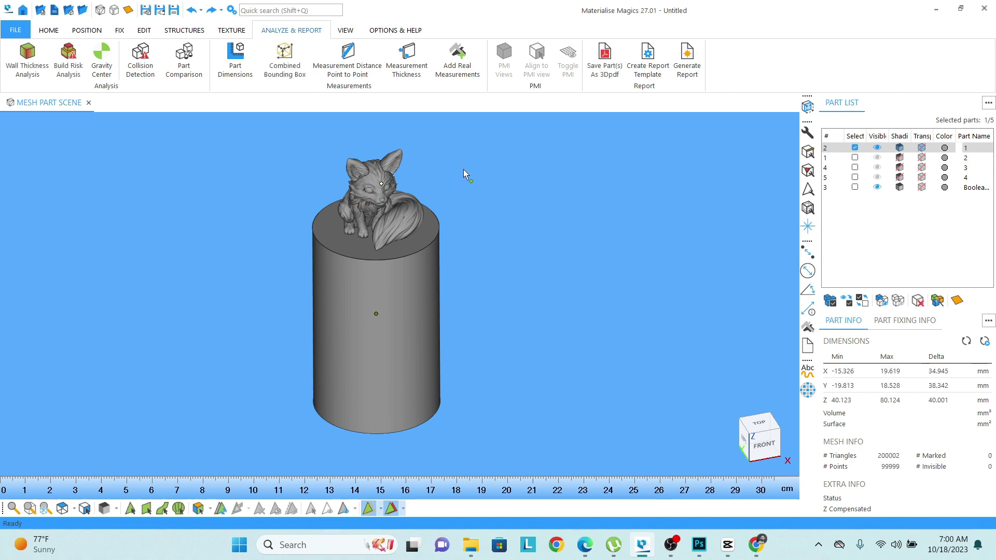
left_click(30, 61)
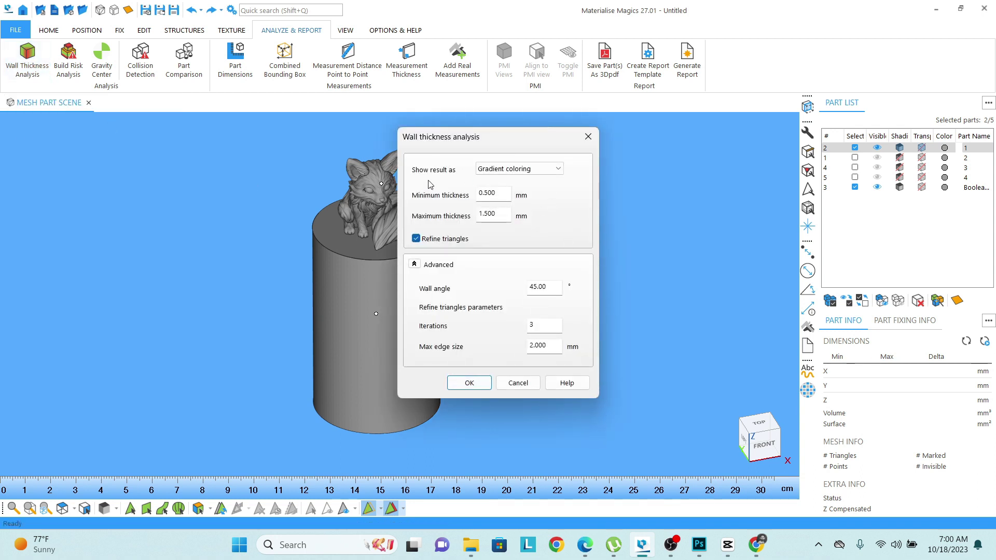
left_click_drag(457, 139, 533, 139)
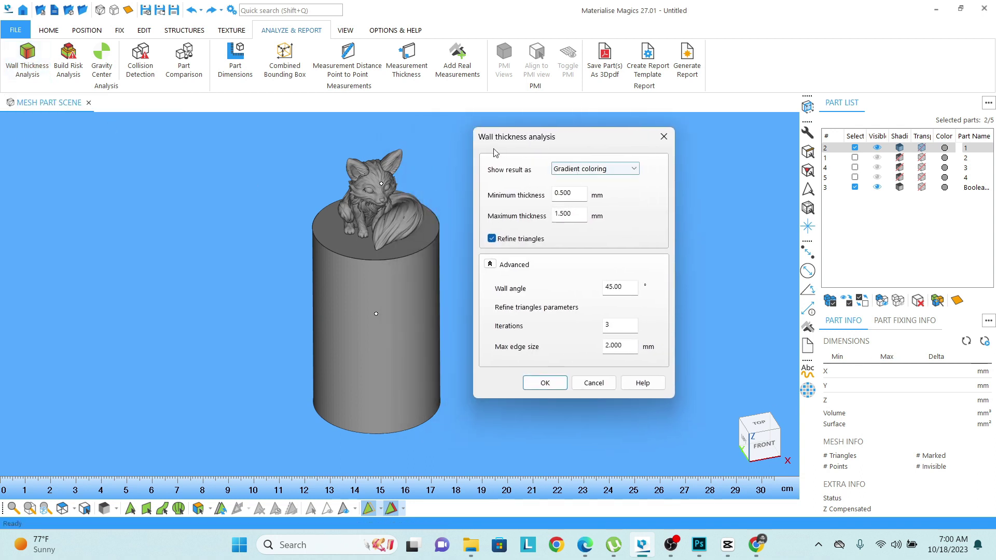
double_click(570, 213)
type("3")
Run the analysis, inspect the yellow-to-red thickness colors, and place the 0.500–3.000 mm legend beside the model
left_click(551, 386)
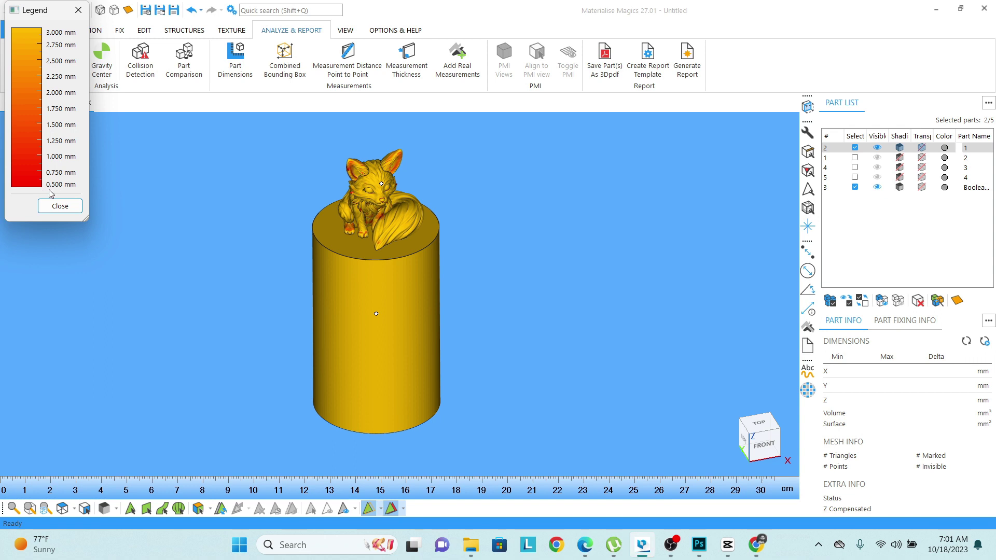
scroll(413, 157, "up", 3)
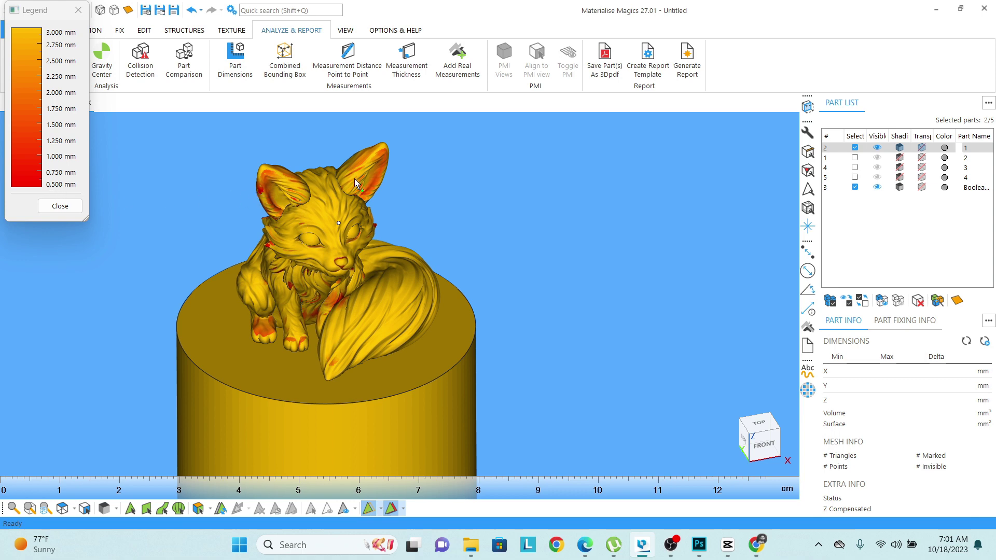
scroll(363, 176, "down", 4)
mouse_move(366, 175)
right_mouse_down()
mouse_move(350, 200)
mouse_move(394, 298)
mouse_move(375, 176)
right_mouse_up()
scroll(351, 201, "down", 3)
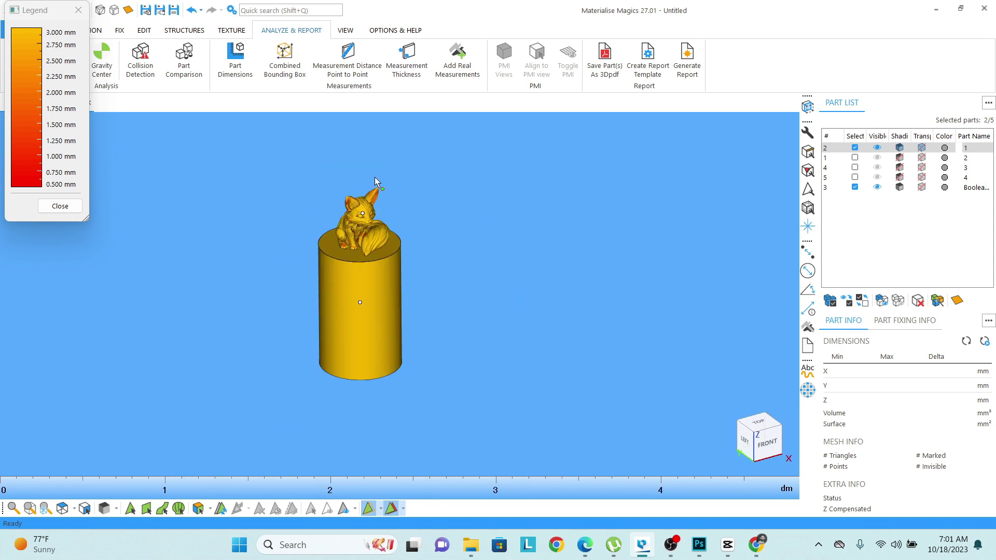
scroll(376, 211, "up", 2)
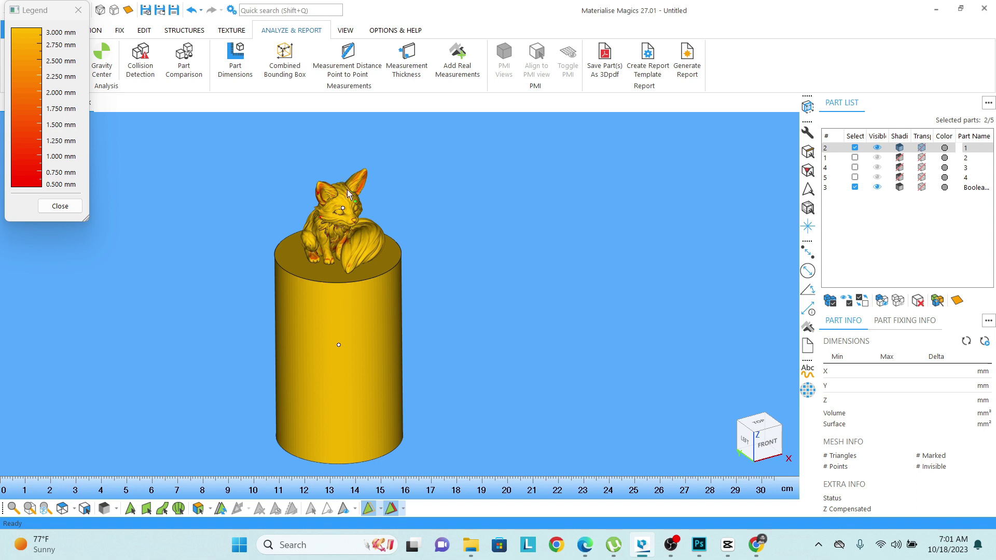
left_click_drag(46, 16, 517, 160)
Close the Legend window to clear the thickness colors, then recentre the gray fox and pedestal
left_click(549, 154)
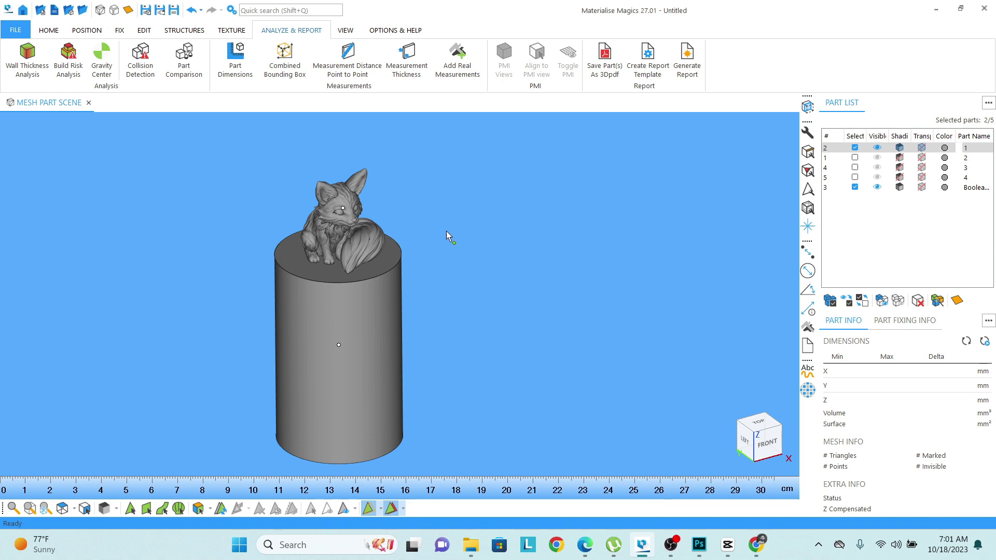
scroll(441, 249, "down", 1)
middle_click_drag(461, 251, 413, 267)
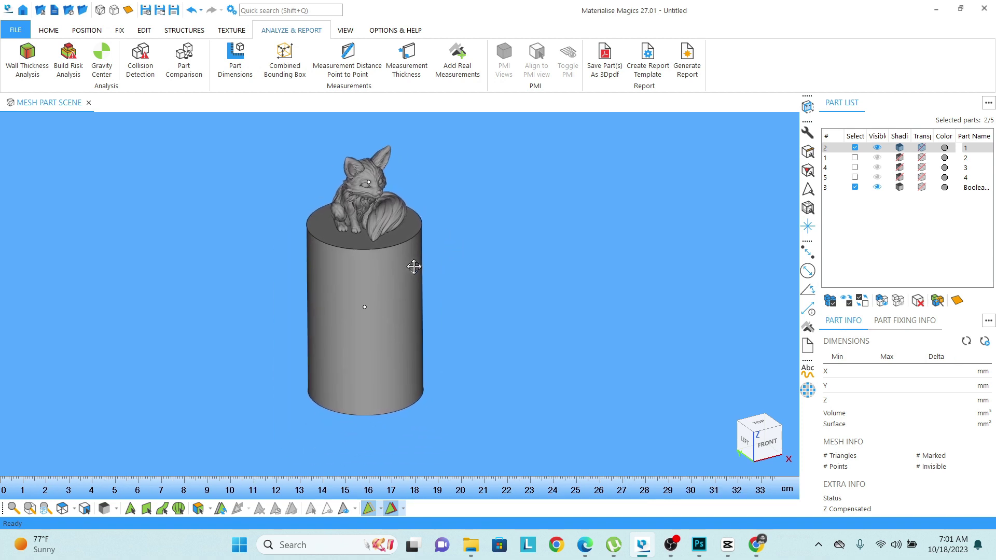
scroll(400, 277, "up", 2)
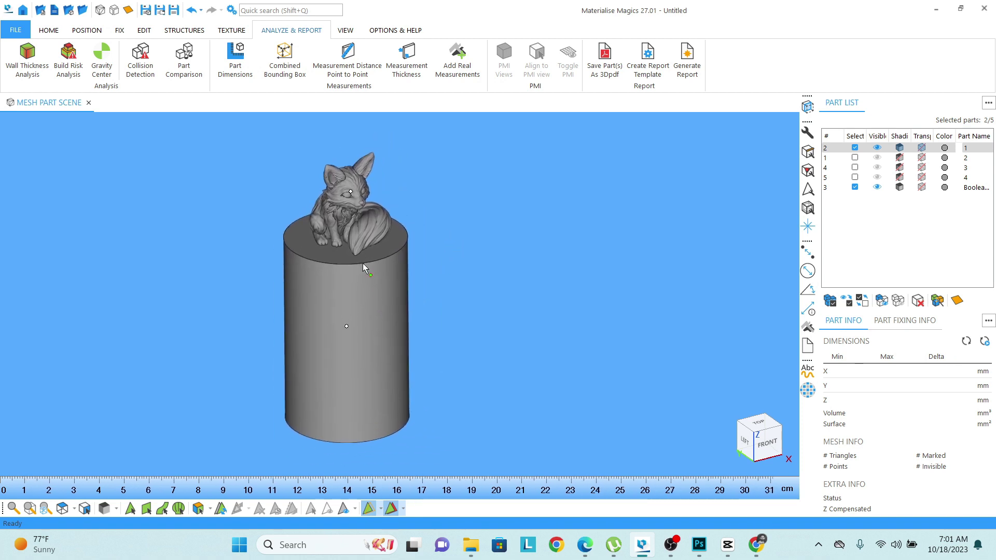